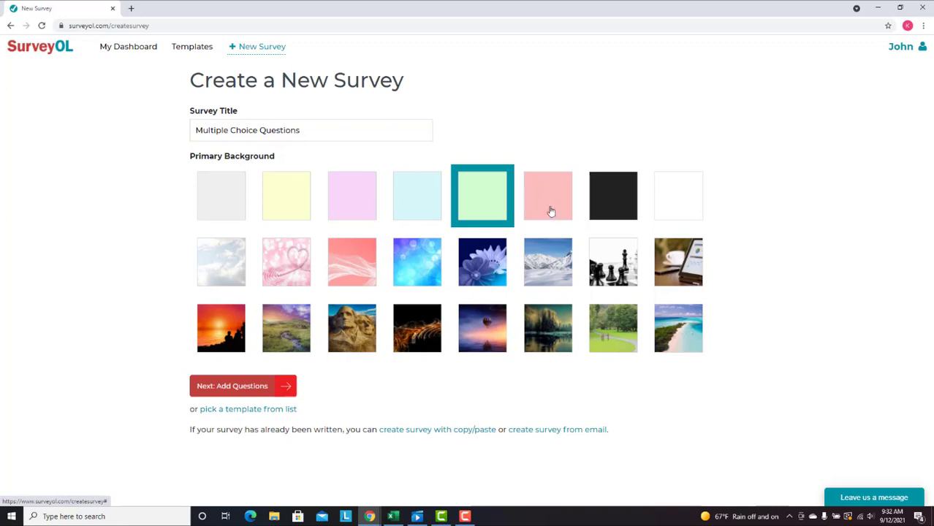
# Step: Continue from the survey setup to the question editor and start a new Multiple Choice question
pyautogui.click(211, 392)
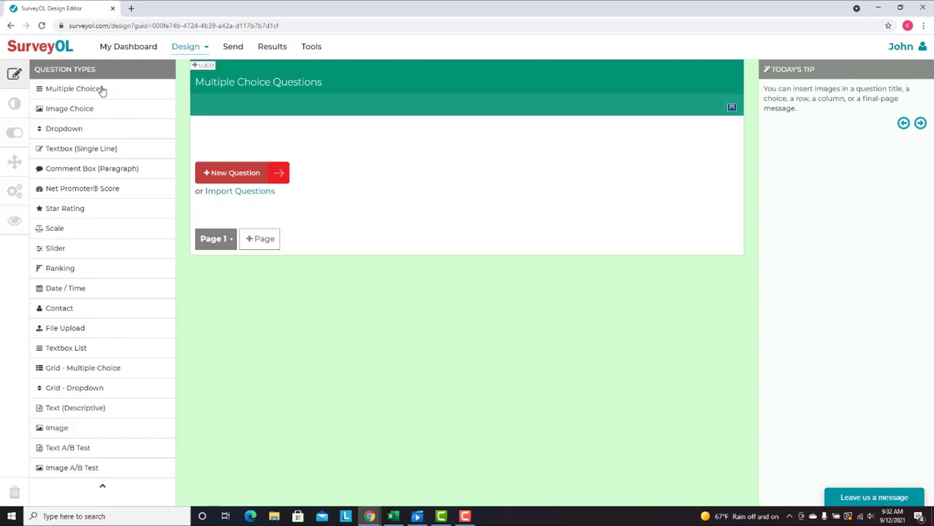
pyautogui.moveTo(102, 89); pyautogui.dragTo(130, 95)
pyautogui.click(243, 175)
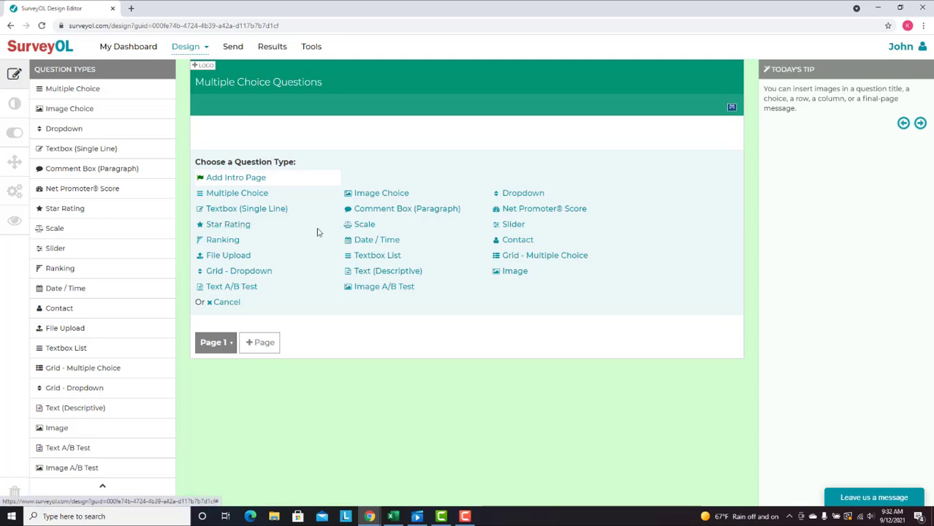
pyautogui.click(247, 195)
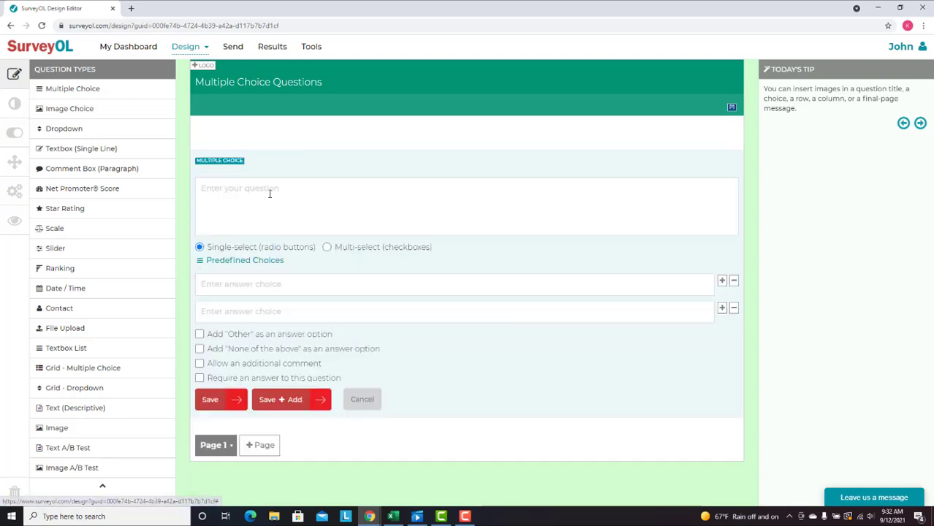
# Step: Enter the question "Which month do you like for spring time?" and make it multi-select with checkboxes
pyautogui.click(339, 210)
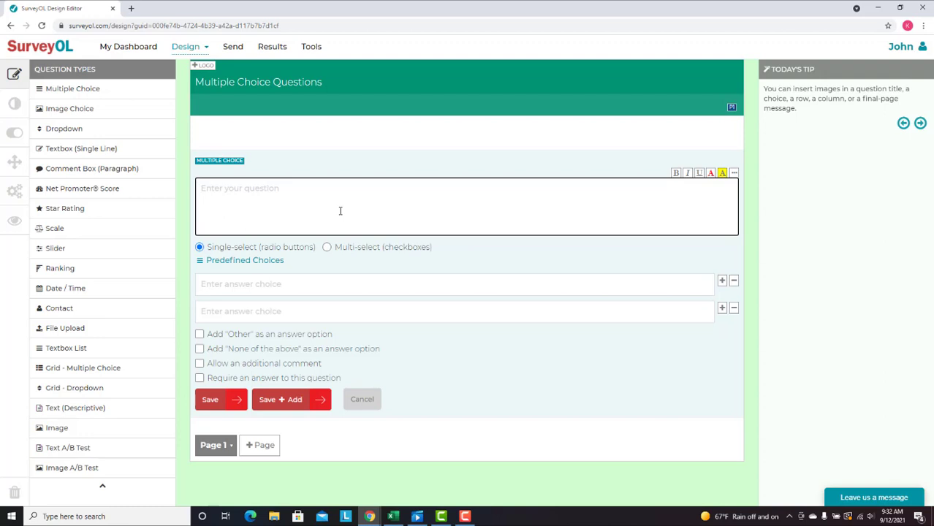
pyautogui.write('Which month do you like')
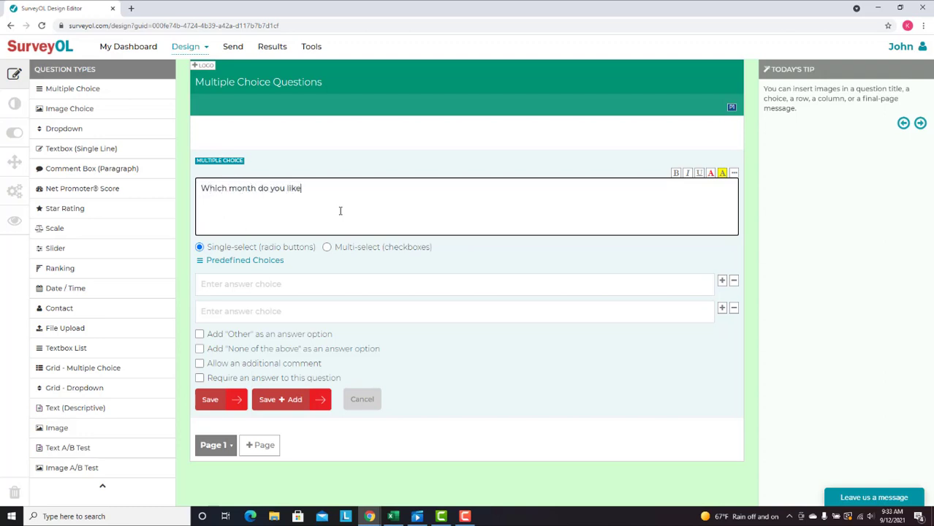
pyautogui.write(' for spring time?')
pyautogui.click(327, 248)
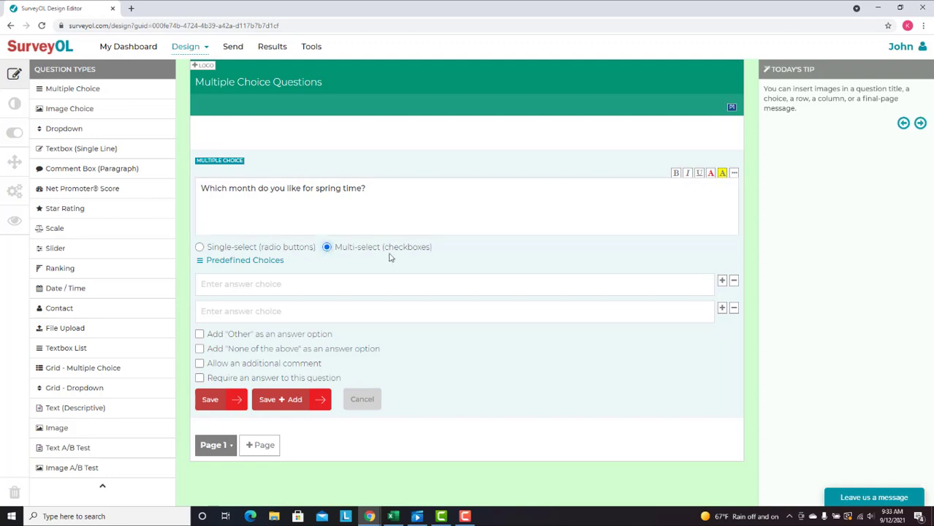
# Step: Enter March, April and May as the question's own answer choices without using predefined ones, and save the question
pyautogui.click(245, 262)
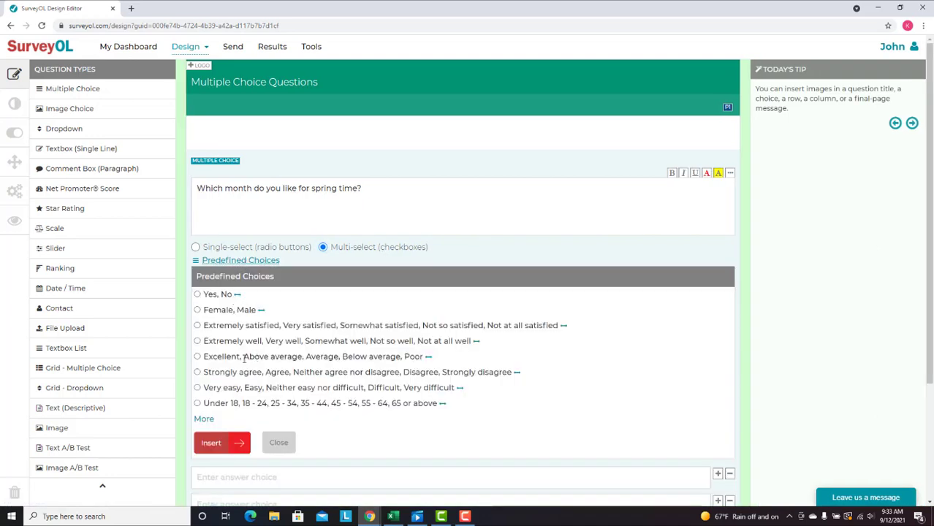
pyautogui.click(277, 443)
pyautogui.click(360, 284)
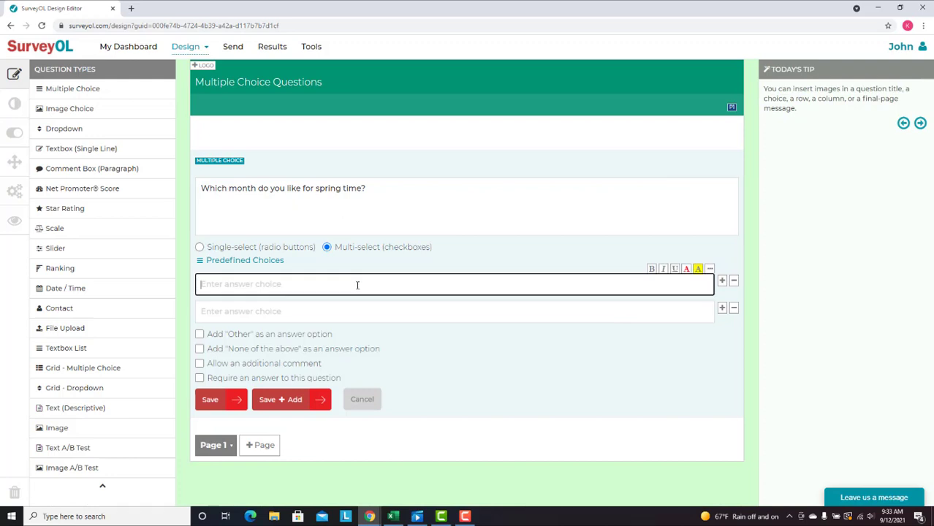
pyautogui.write('Marh')
pyautogui.write('h')
pyautogui.click(352, 312)
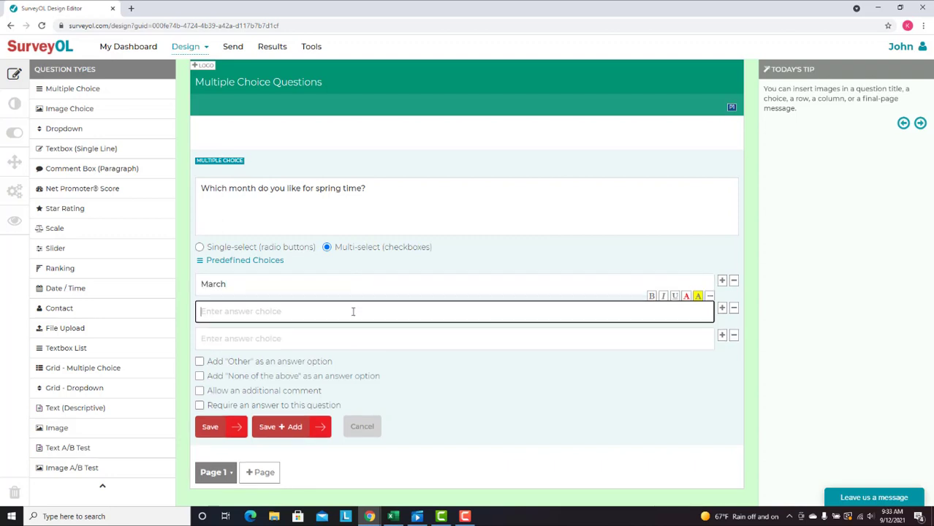
pyautogui.write('April')
pyautogui.click(360, 337)
pyautogui.write('May')
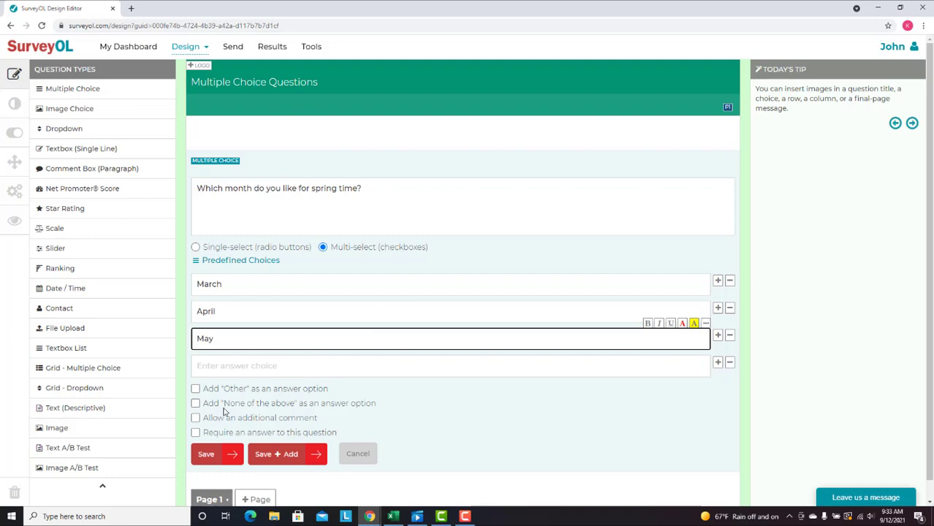
pyautogui.scroll(-1, 285, 404)
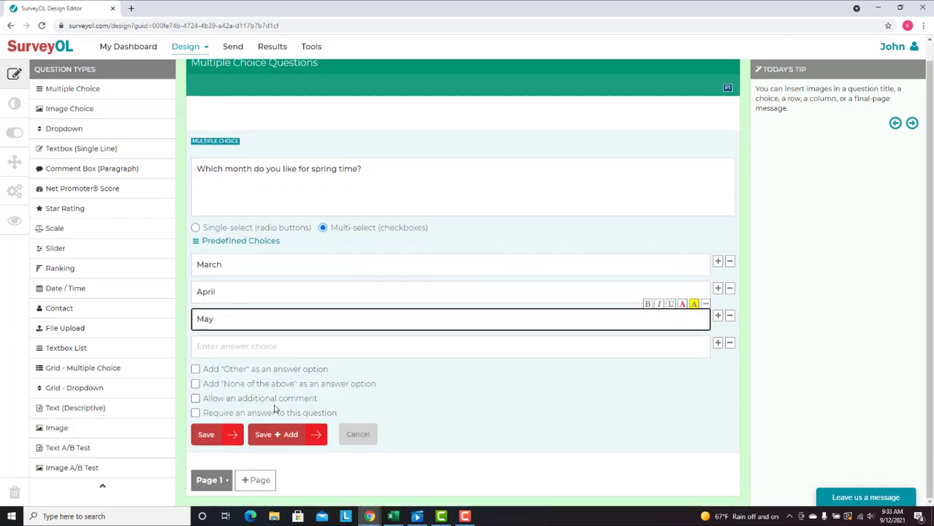
pyautogui.click(207, 436)
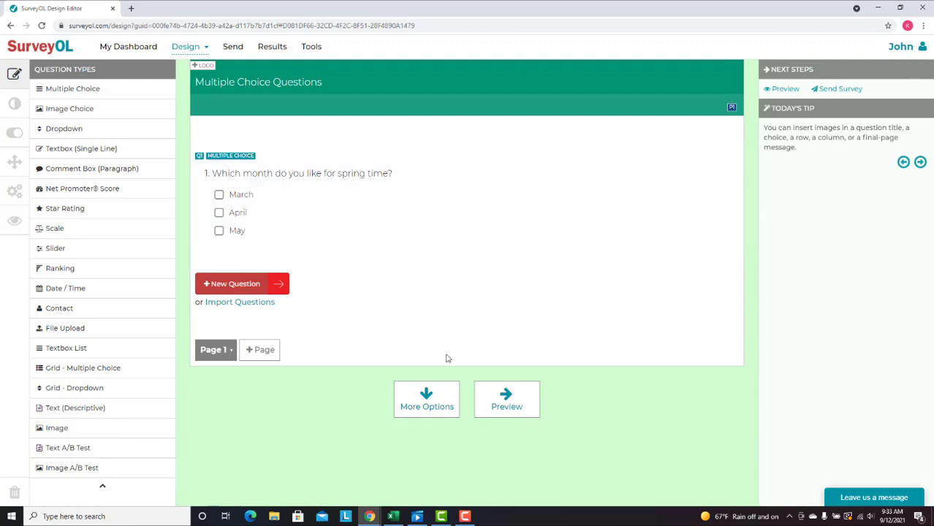
# Step: Preview the survey, test checking and unchecking several months in the spring question, and return to the design editor
pyautogui.click(504, 401)
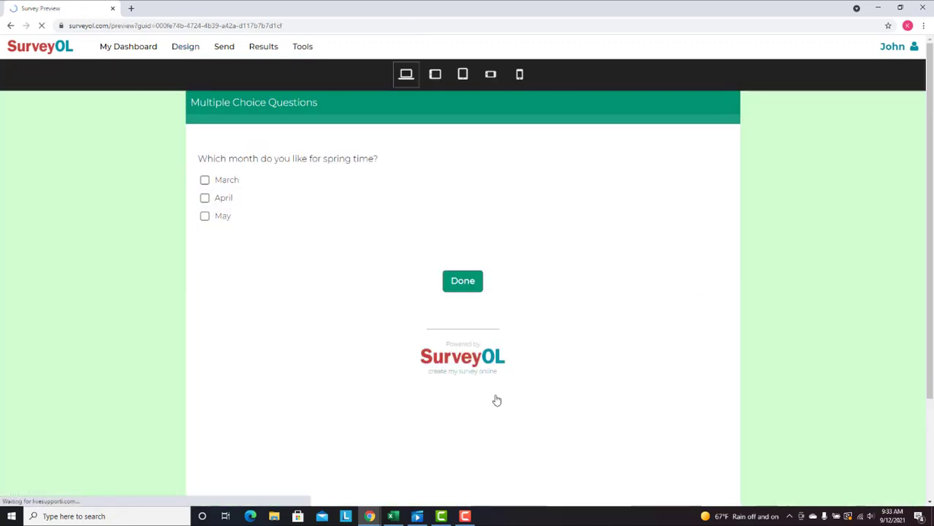
pyautogui.click(204, 180)
pyautogui.click(204, 198)
pyautogui.click(204, 216)
pyautogui.click(204, 198)
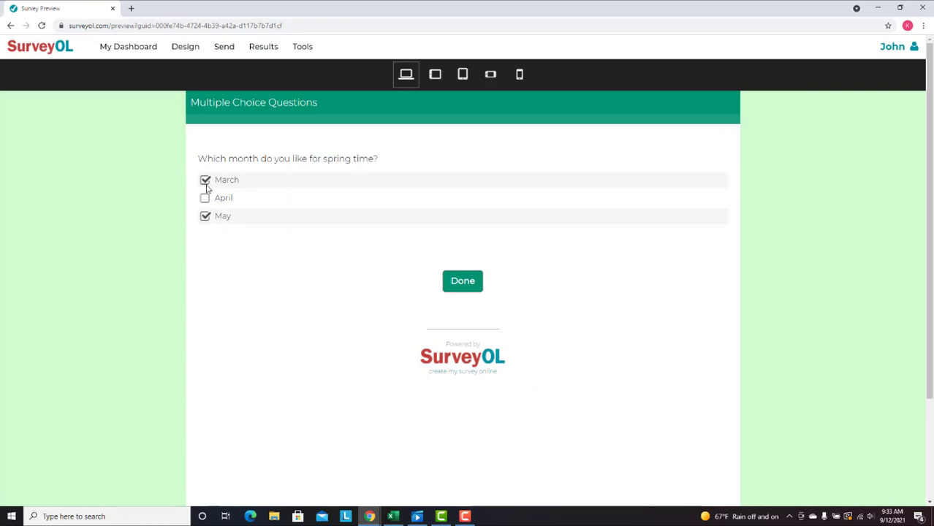
pyautogui.click(204, 180)
pyautogui.click(204, 216)
pyautogui.click(205, 198)
pyautogui.click(204, 179)
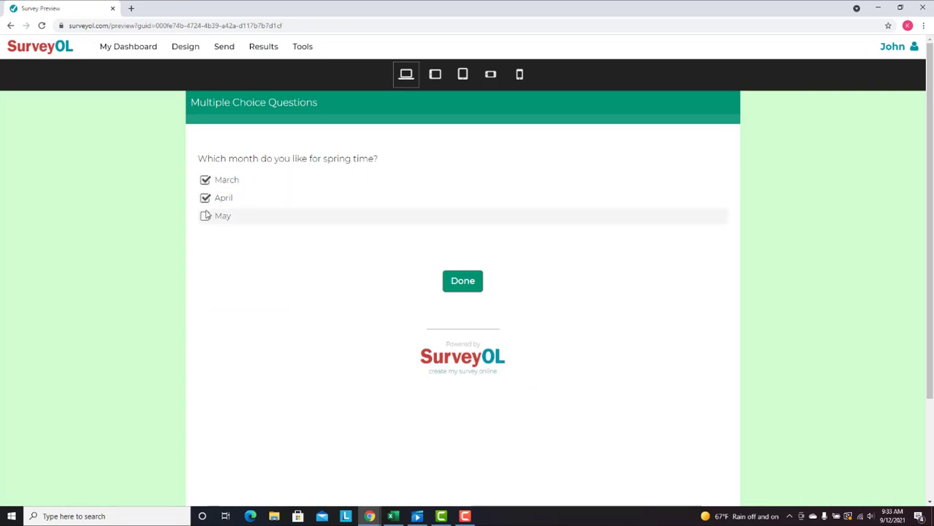
pyautogui.click(204, 216)
pyautogui.scroll(-3, 318, 228)
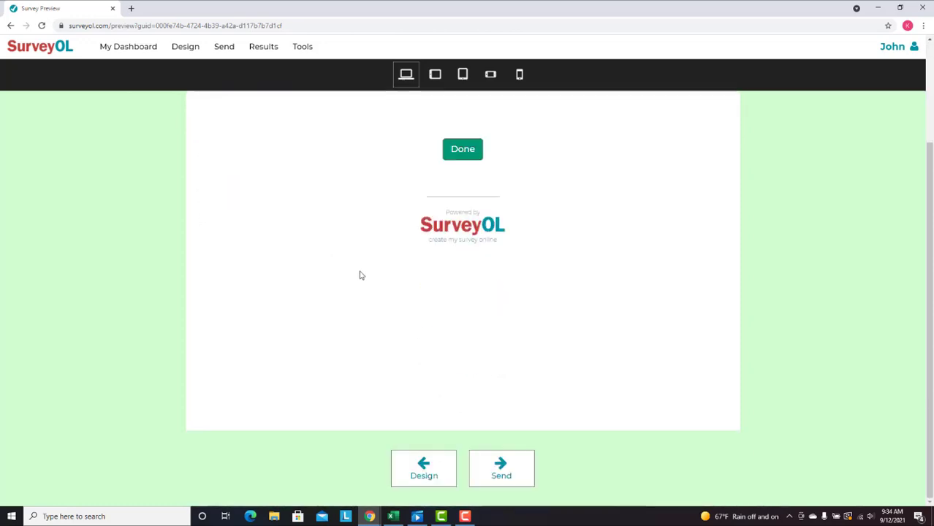
pyautogui.click(425, 465)
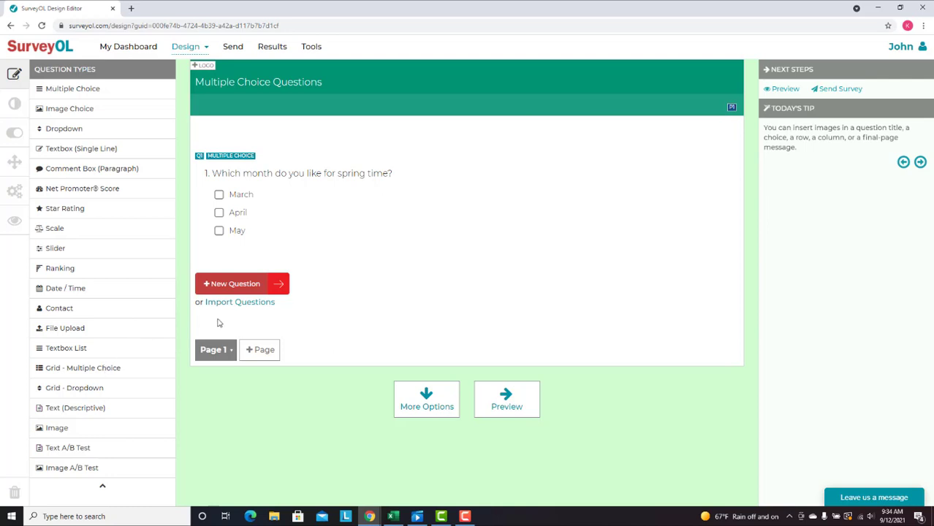
# Step: Add a Grid - Multiple Choice question with the text "Which days of the week do you like during spring time?"
pyautogui.click(239, 285)
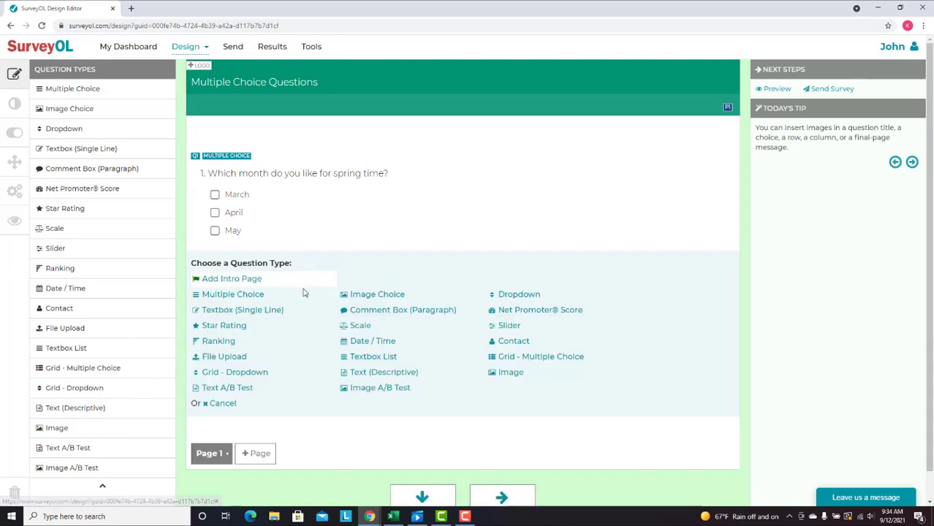
pyautogui.click(551, 359)
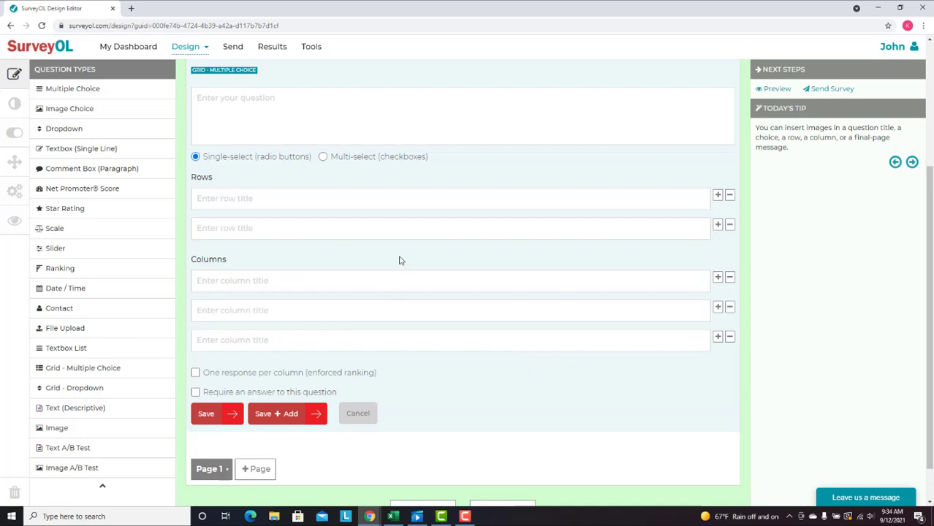
pyautogui.scroll(2, 358, 264)
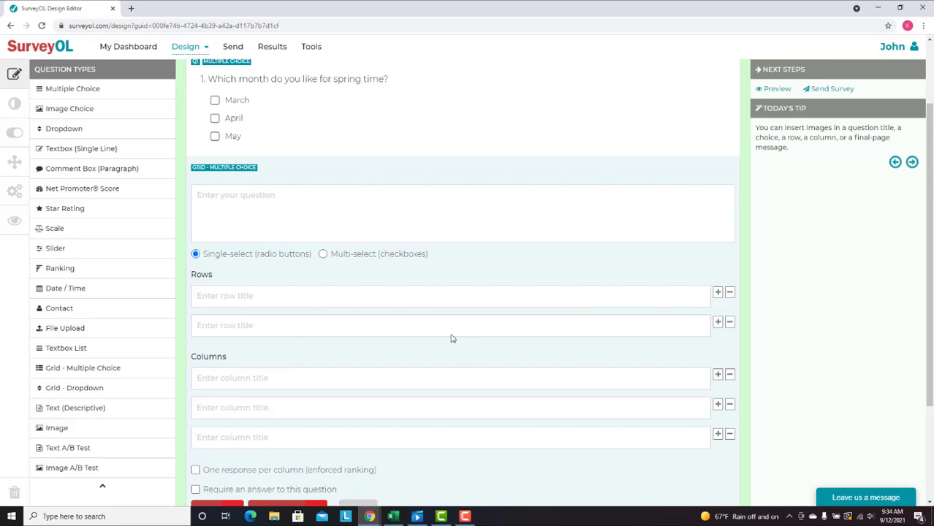
pyautogui.click(339, 203)
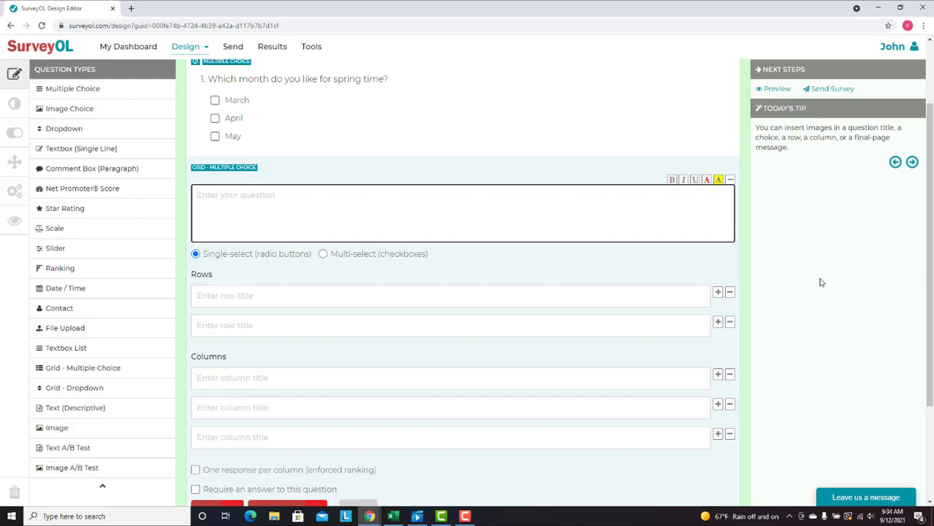
pyautogui.write('Which days of the week do you like')
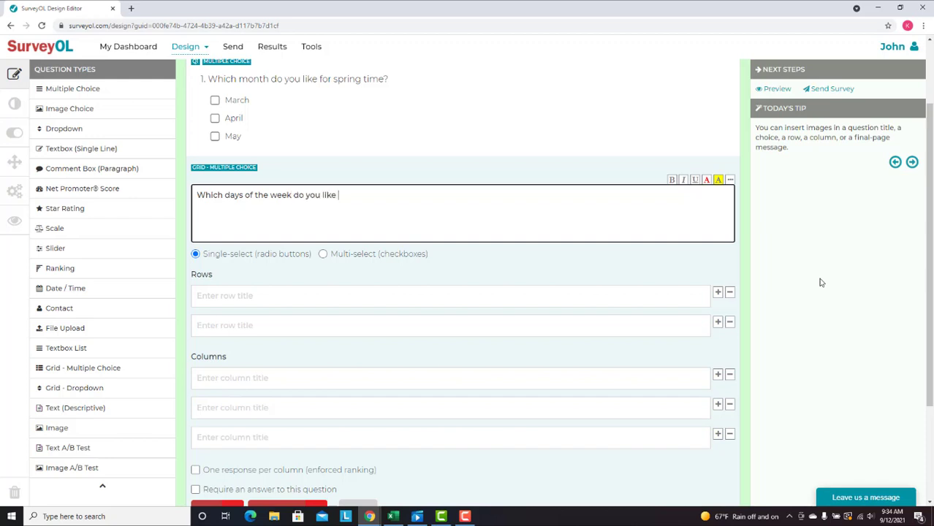
pyautogui.write(' during spring time?')
# Step: Set the grid question's row titles to March, April and May, adding a third row
pyautogui.click(430, 295)
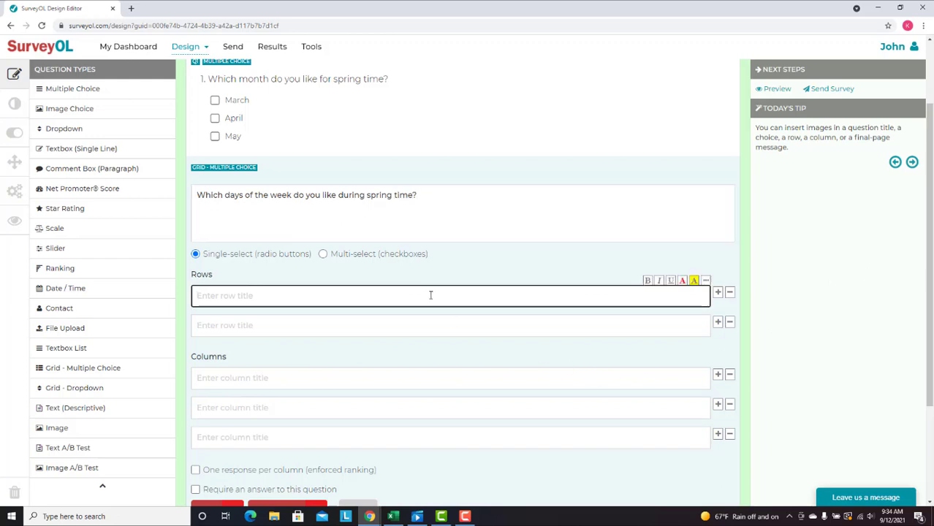
pyautogui.write('March')
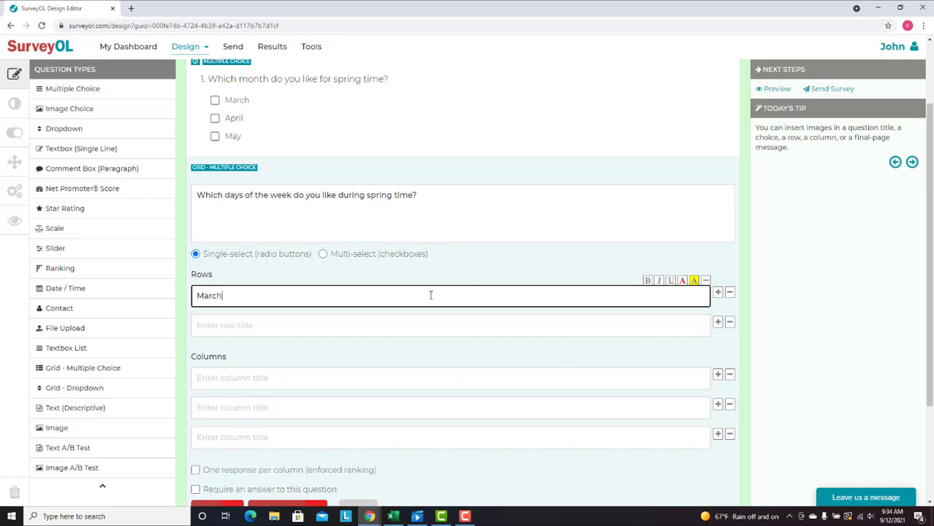
pyautogui.click(412, 329)
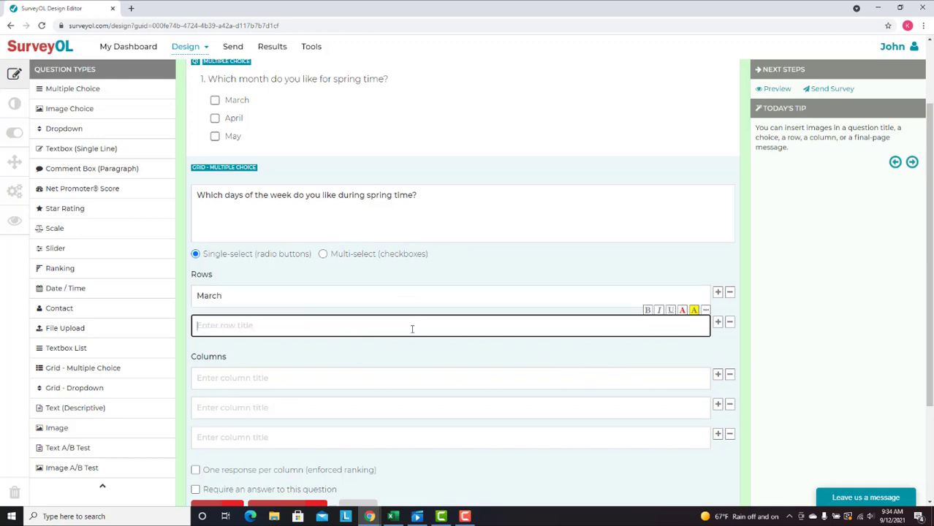
pyautogui.write('April')
pyautogui.click(717, 322)
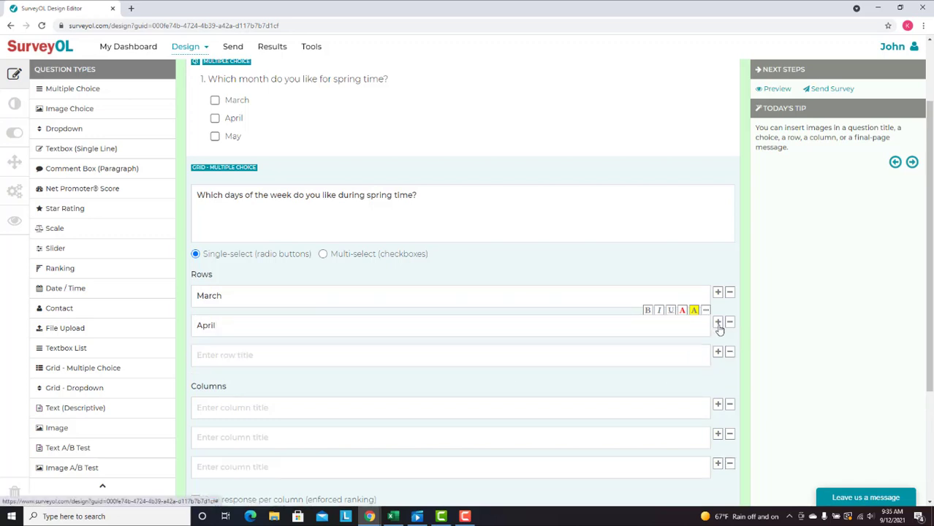
pyautogui.click(433, 357)
pyautogui.write('M')
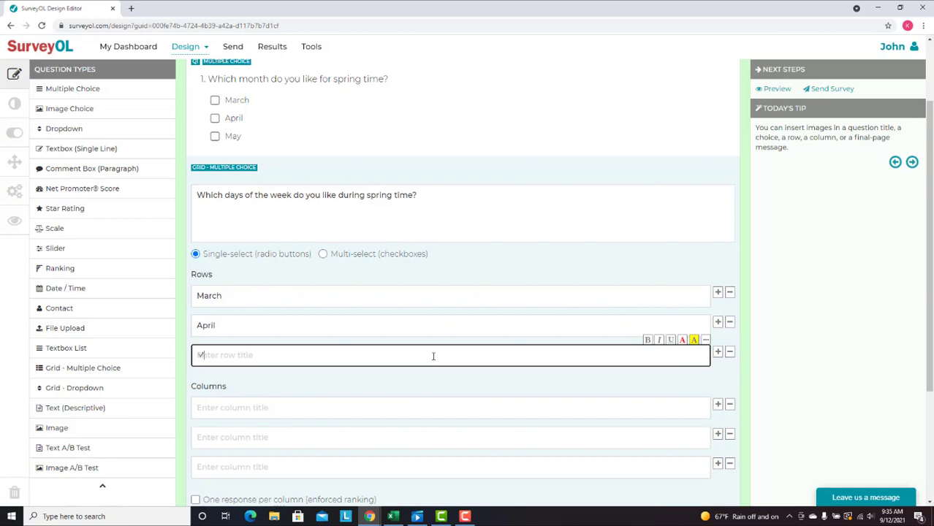
pyautogui.write('ay')
# Step: Set the grid question's first three column titles to Monday, Tuesday and Wednesday
pyautogui.click(376, 412)
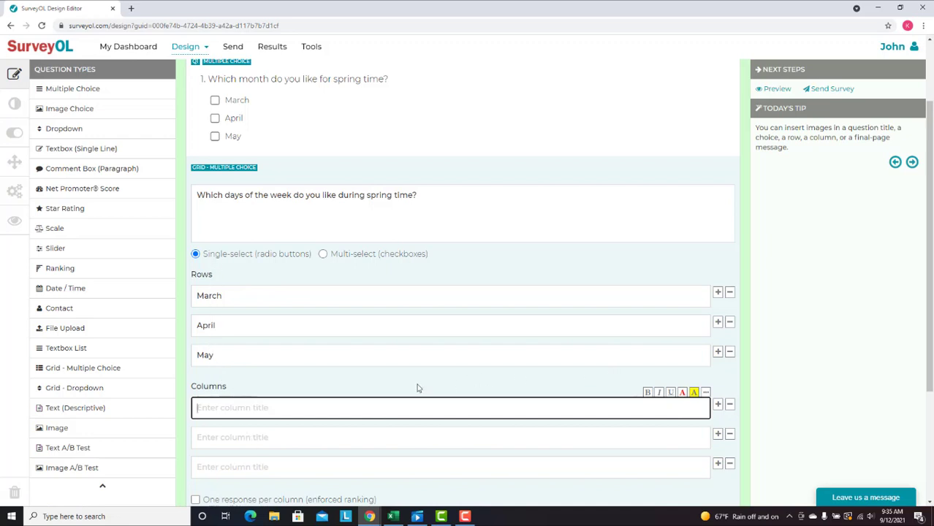
pyautogui.write('Monday')
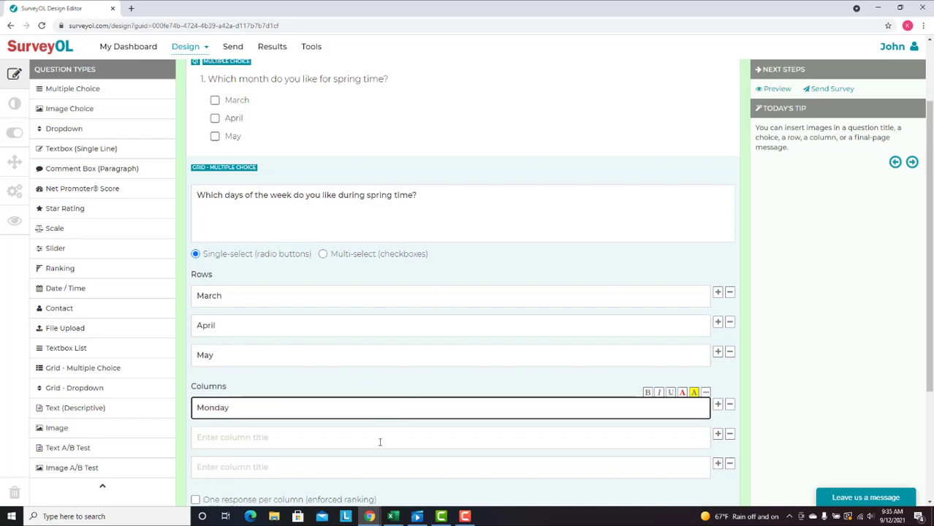
pyautogui.click(379, 441)
pyautogui.write('Tuesday')
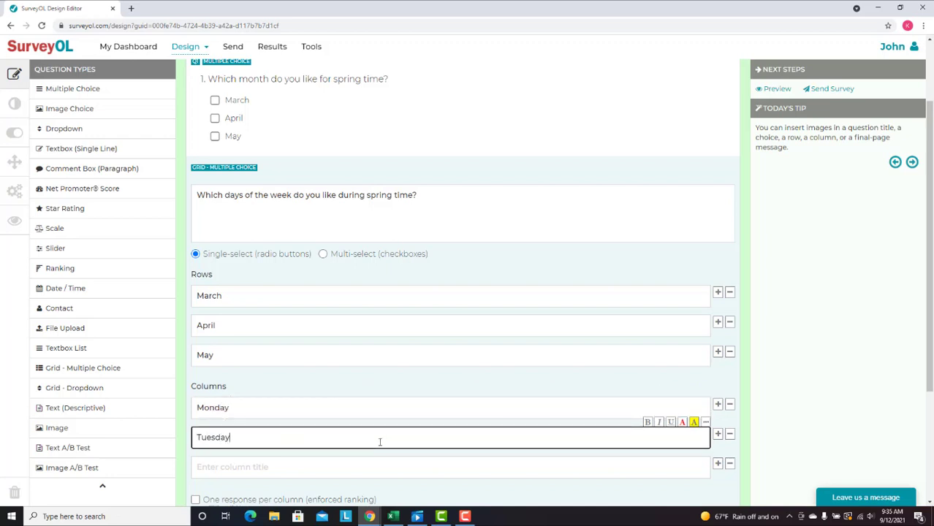
pyautogui.click(377, 471)
pyautogui.write('Wednesday')
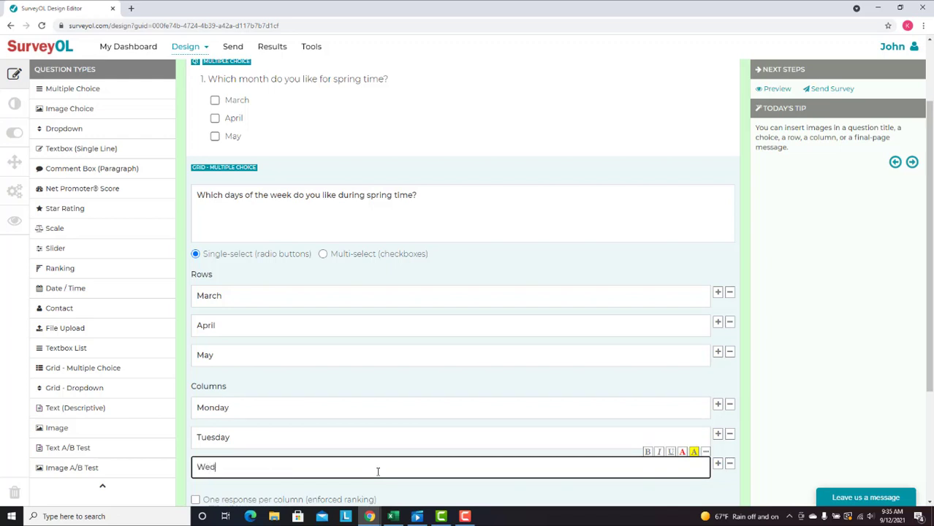
# Step: Add two more columns to the grid question, titled Thursday and Friday
pyautogui.click(718, 463)
pyautogui.scroll(-2, 627, 443)
pyautogui.click(592, 402)
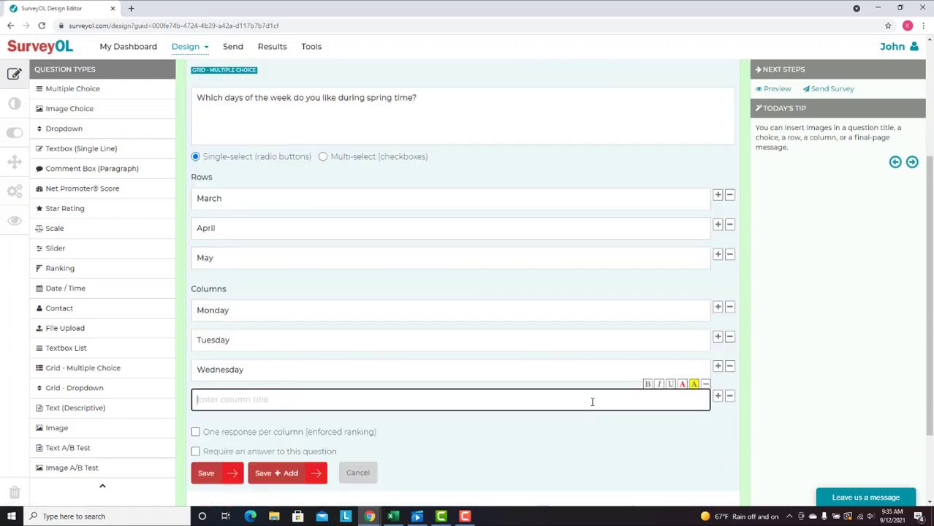
pyautogui.write('Thursday')
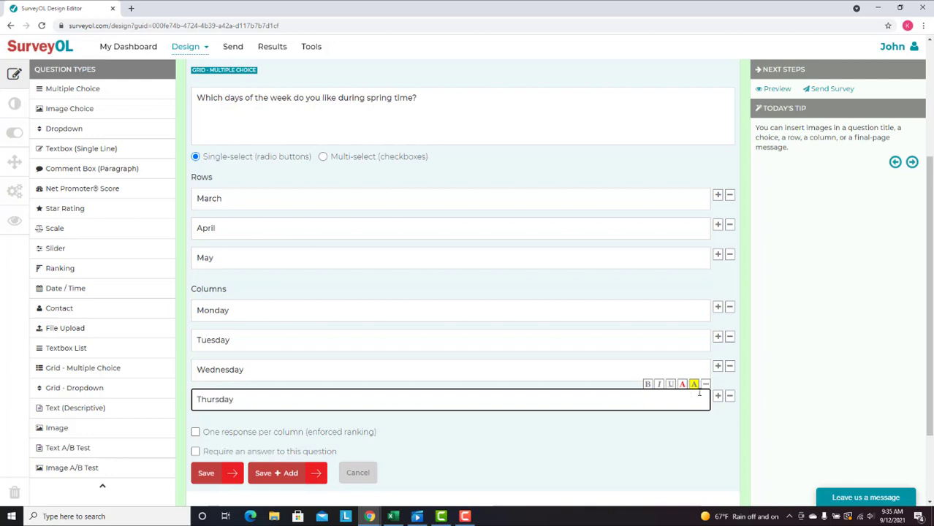
pyautogui.click(717, 395)
pyautogui.click(520, 429)
pyautogui.write('F')
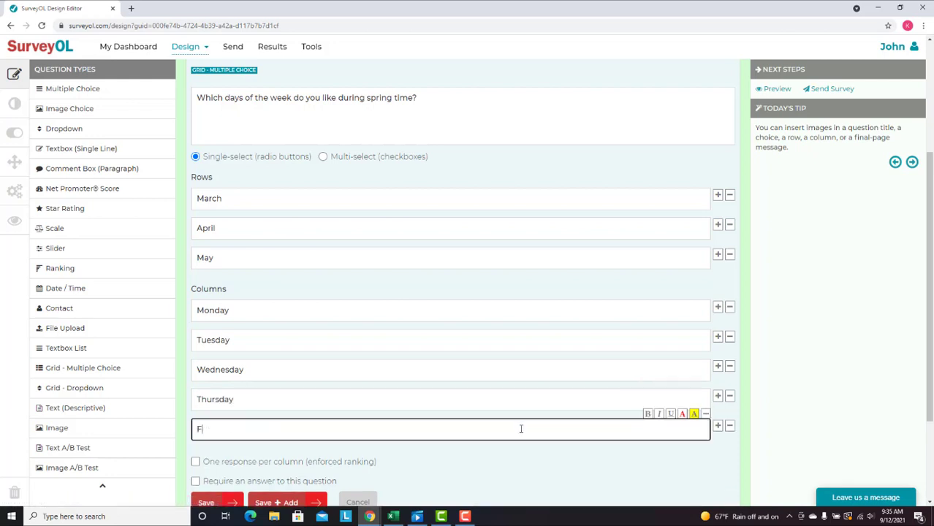
pyautogui.write('riday')
# Step: Add Saturday and Sunday columns to the grid question and save the question
pyautogui.click(717, 425)
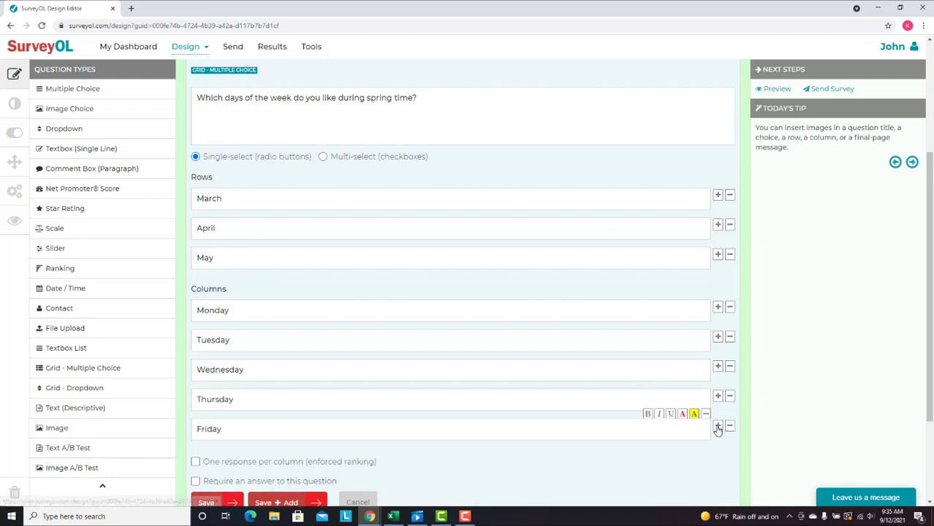
pyautogui.click(423, 459)
pyautogui.write('Saturday')
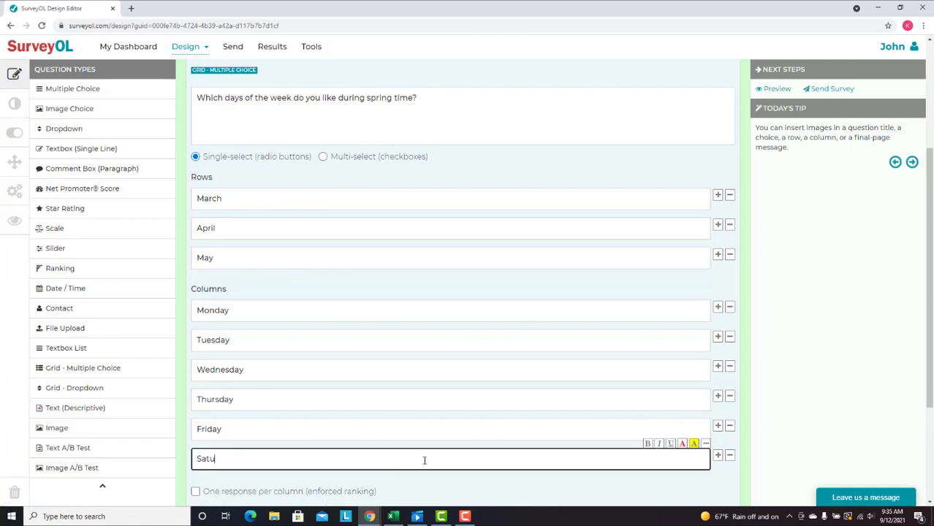
pyautogui.click(717, 455)
pyautogui.scroll(-2, 621, 428)
pyautogui.click(557, 394)
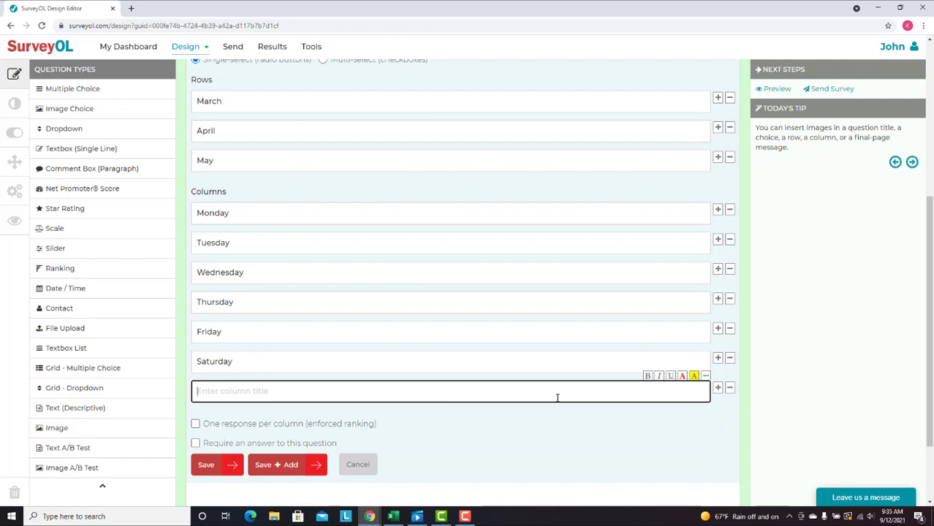
pyautogui.write('Sunday')
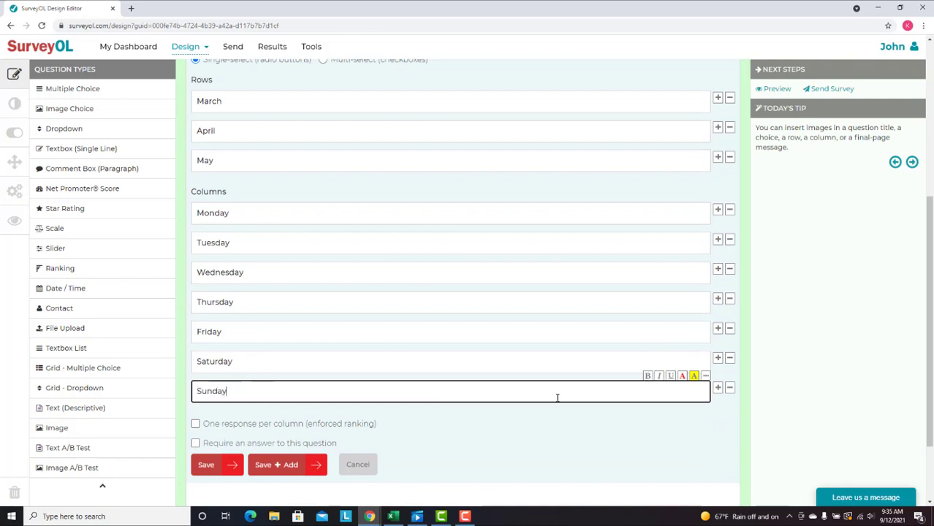
pyautogui.click(665, 427)
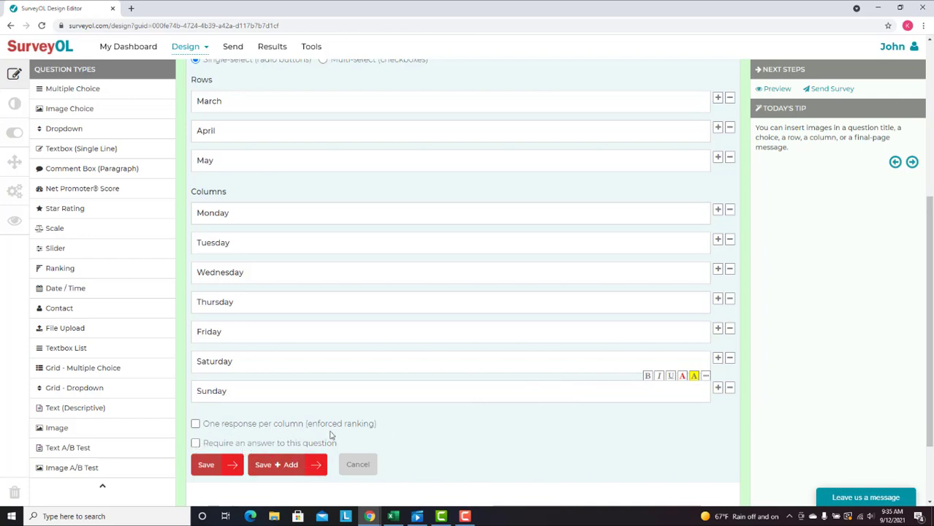
pyautogui.click(204, 467)
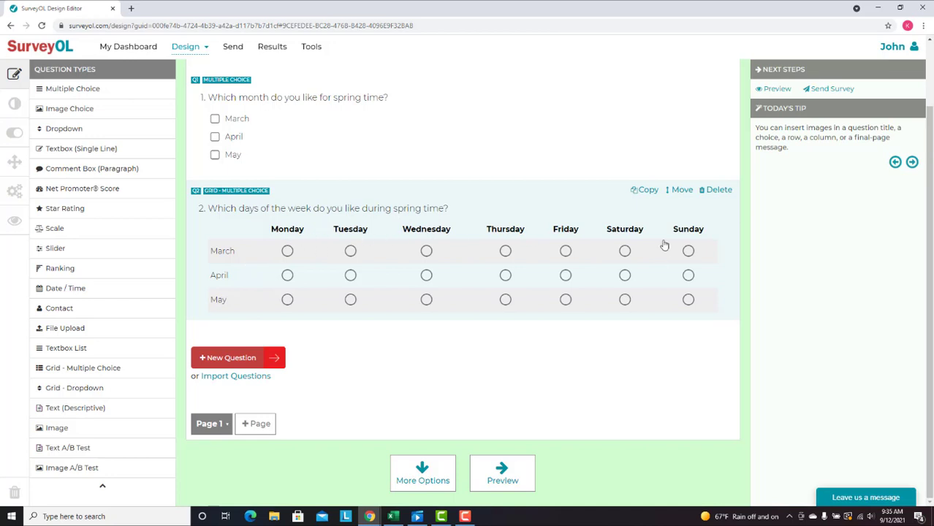
# Step: Preview the survey, test choosing different weekdays for March, April and May in the grid question, and return to the design editor
pyautogui.click(499, 478)
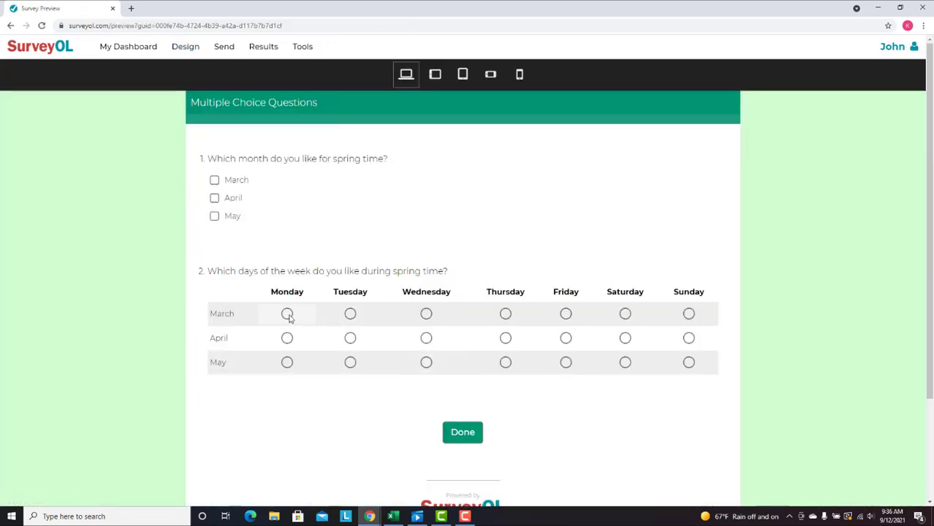
pyautogui.click(350, 338)
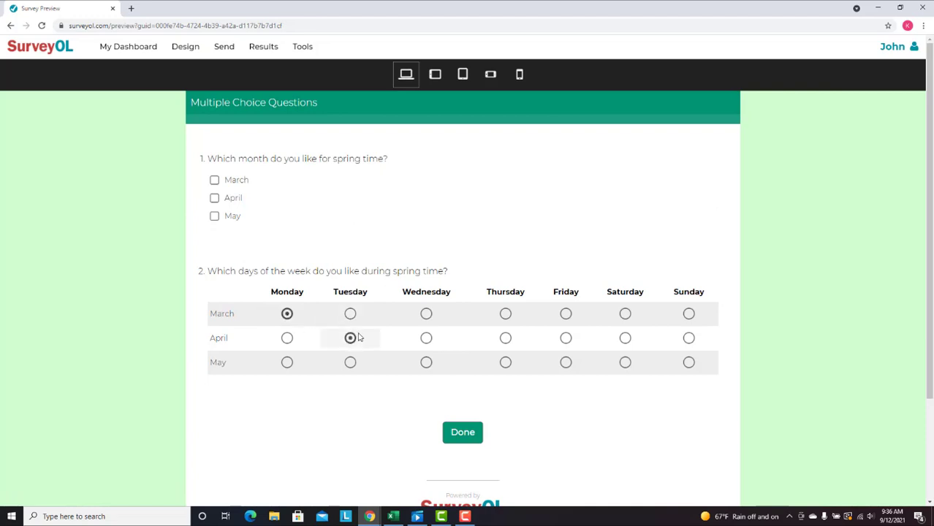
pyautogui.click(351, 314)
pyautogui.click(426, 313)
pyautogui.click(426, 338)
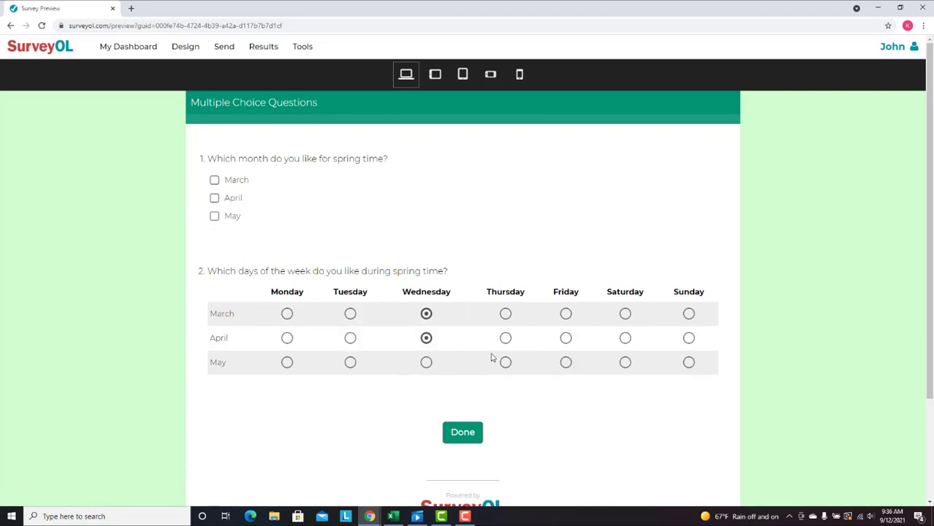
pyautogui.click(504, 363)
pyautogui.click(566, 337)
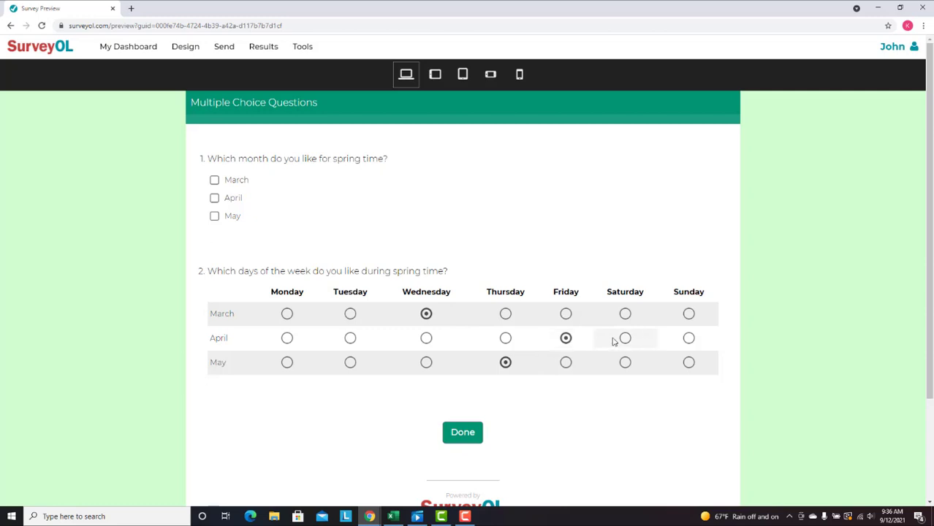
pyautogui.click(627, 316)
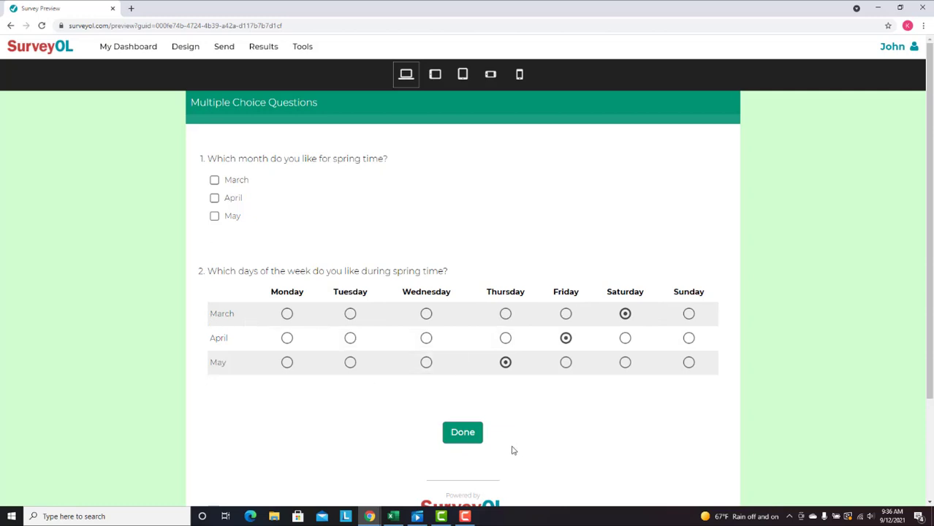
pyautogui.scroll(-3, 462, 438)
pyautogui.click(423, 471)
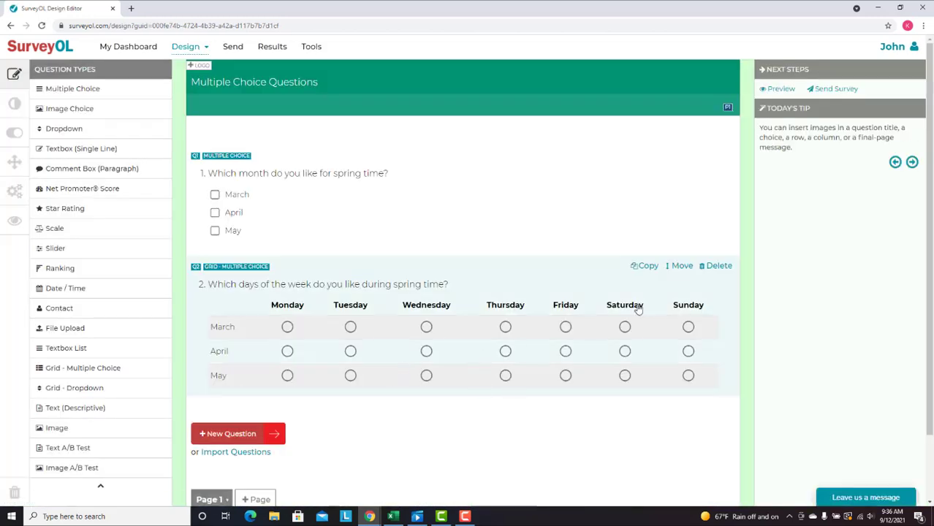
# Step: Change the weekday grid question to Multi-select (checkboxes) and save it
pyautogui.click(319, 287)
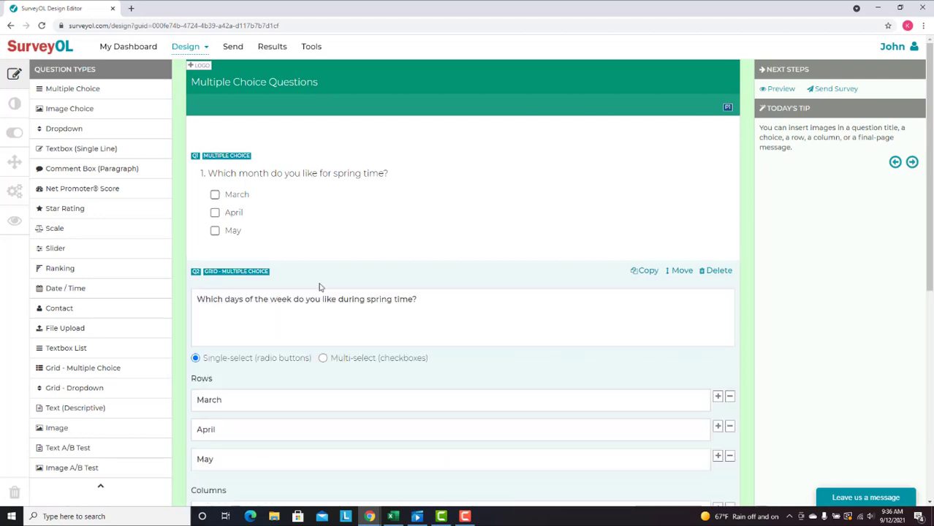
pyautogui.scroll(-1, 357, 301)
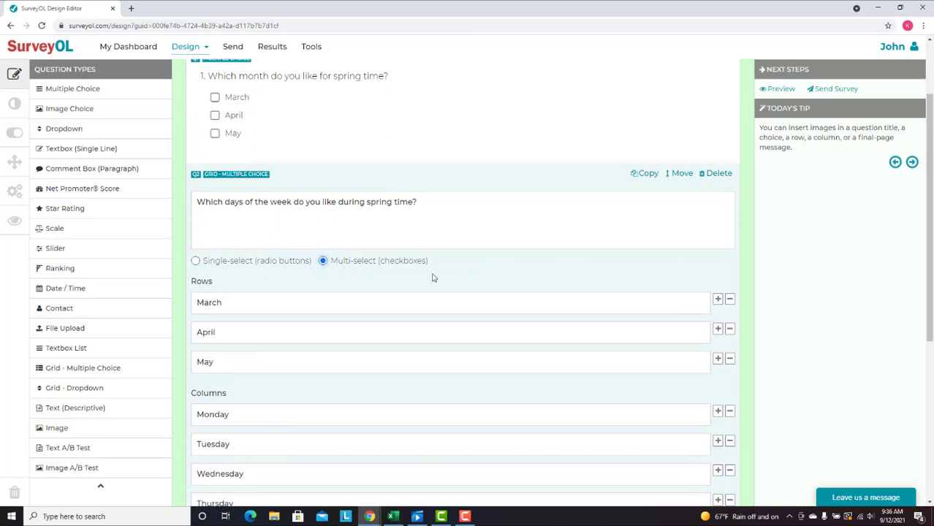
pyautogui.scroll(-3, 431, 317)
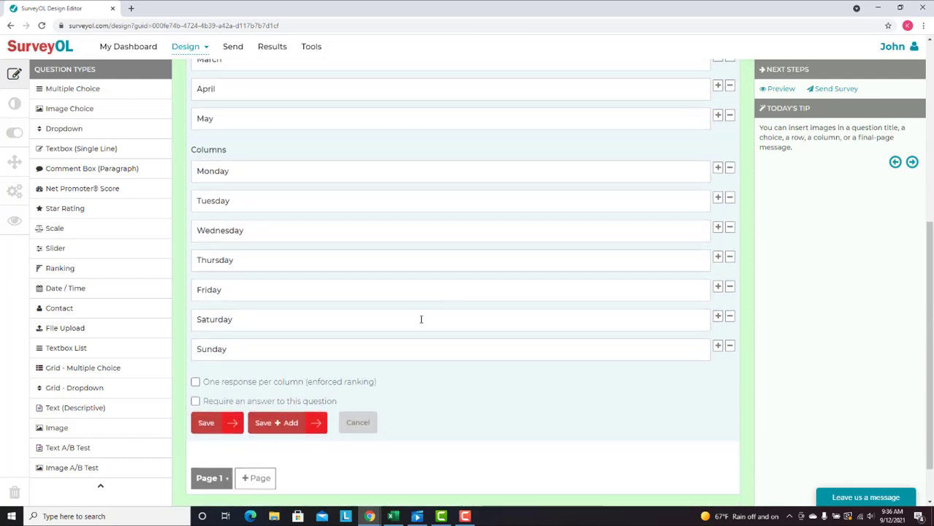
pyautogui.click(225, 428)
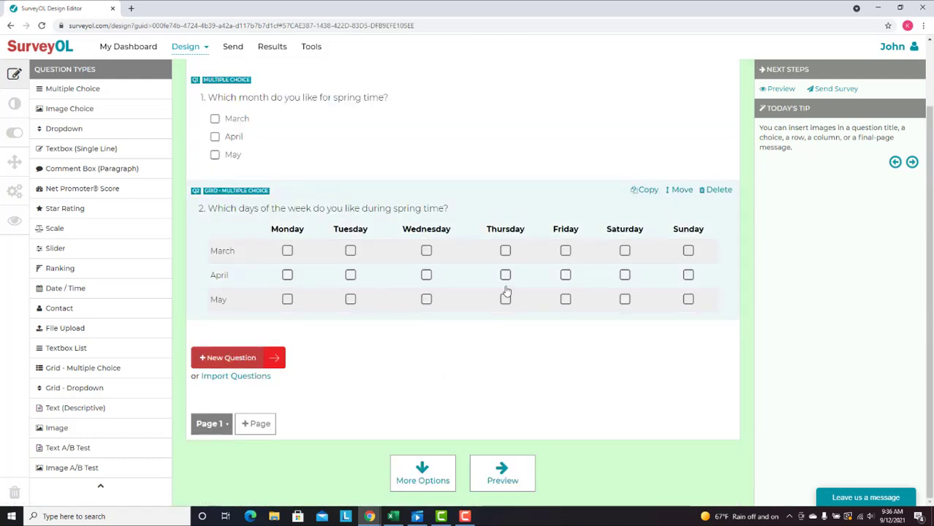
# Step: Preview the survey and test ticking several weekdays per month in the multi-select grid question
pyautogui.click(505, 478)
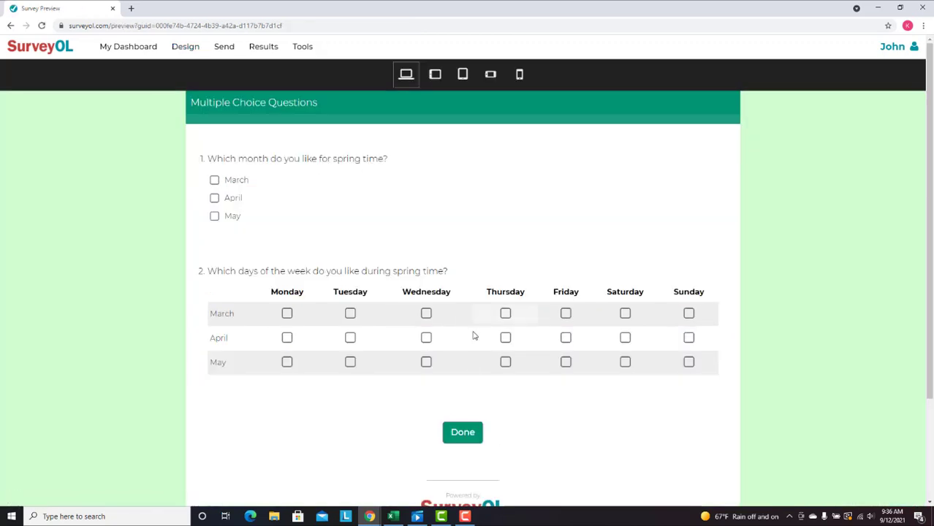
pyautogui.click(426, 313)
pyautogui.click(505, 313)
pyautogui.click(426, 338)
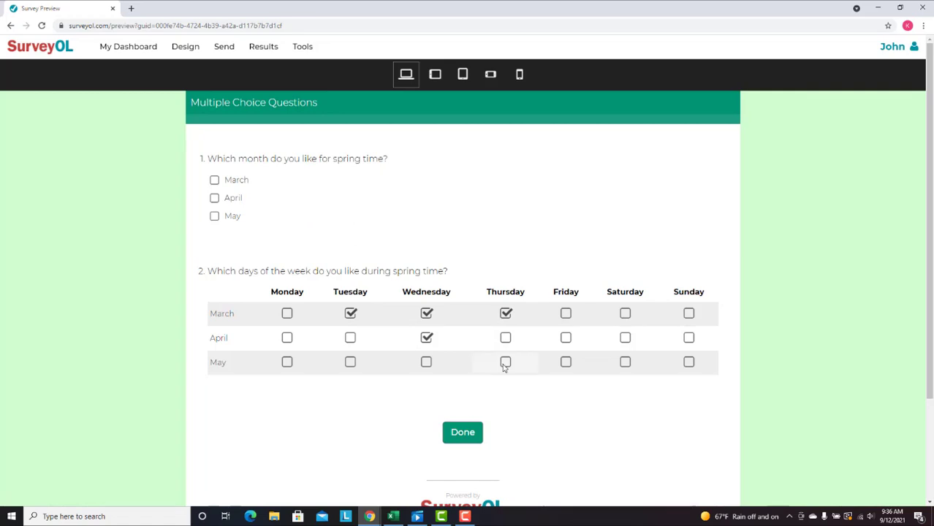
pyautogui.click(505, 361)
pyautogui.click(565, 337)
pyautogui.click(625, 313)
pyautogui.click(688, 314)
pyautogui.click(286, 362)
pyautogui.scroll(-1, 387, 360)
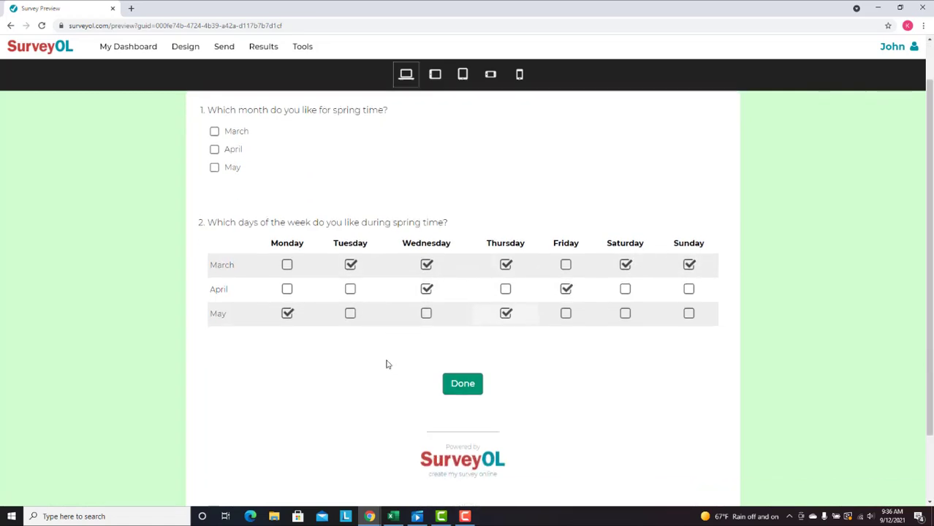
pyautogui.scroll(1, 387, 357)
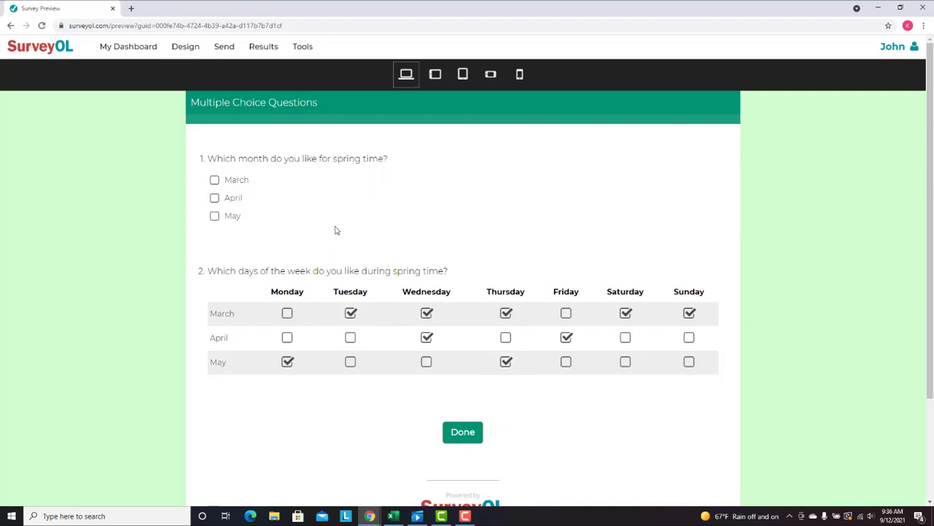
pyautogui.scroll(-1, 540, 337)
pyautogui.scroll(-2, 540, 336)
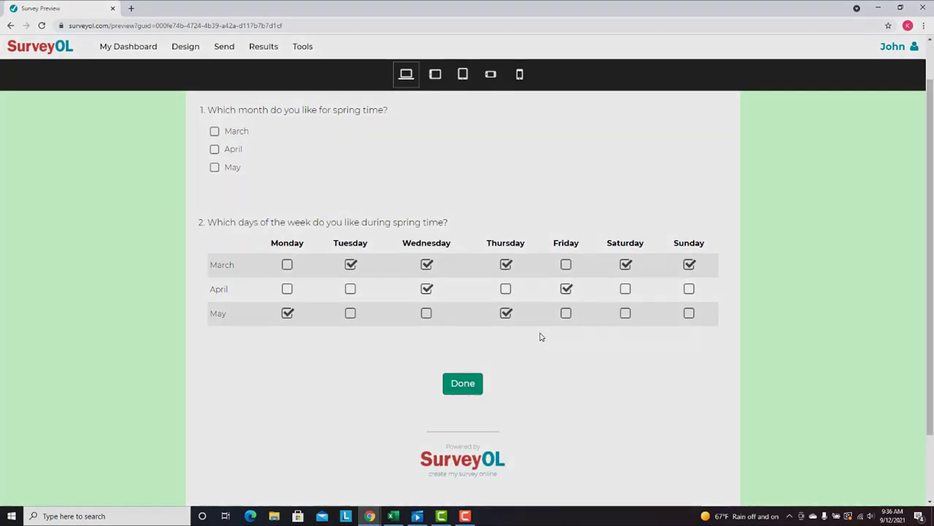